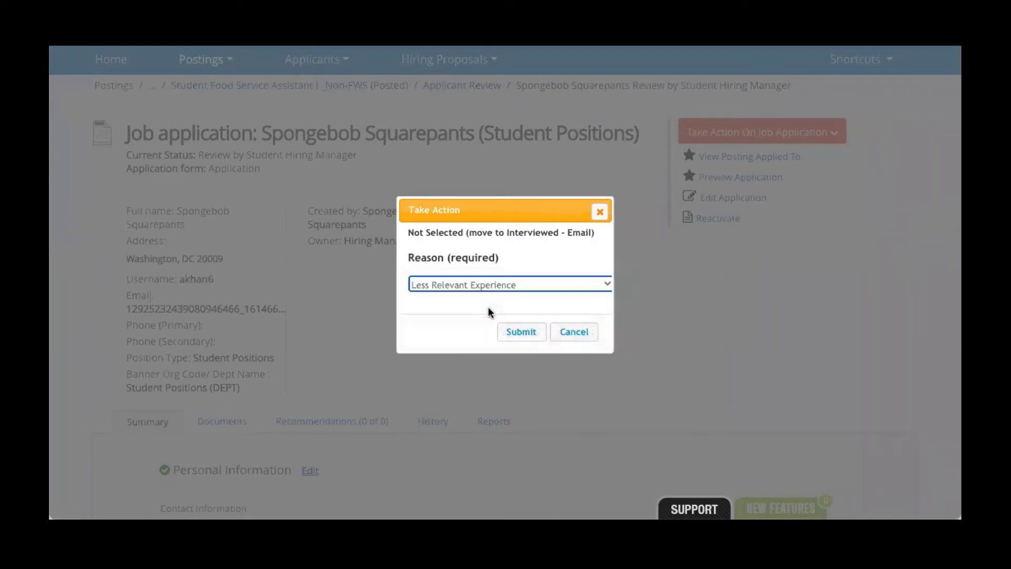
Discard the open Interviewed - Email action and preview Not Selected (move to Not Interviewed - No Email), closing it without submitting
left_click(601, 212)
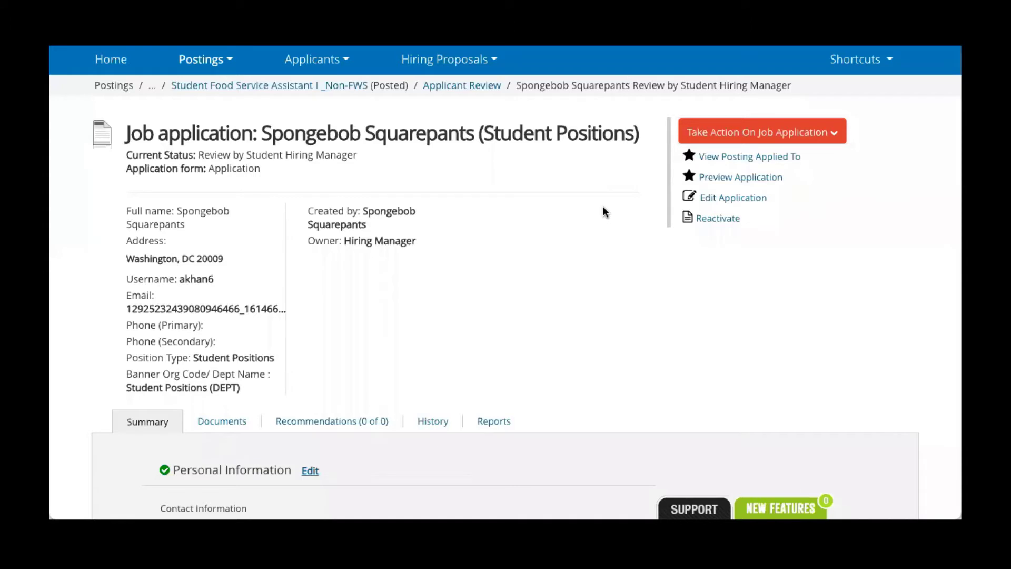
left_click(773, 136)
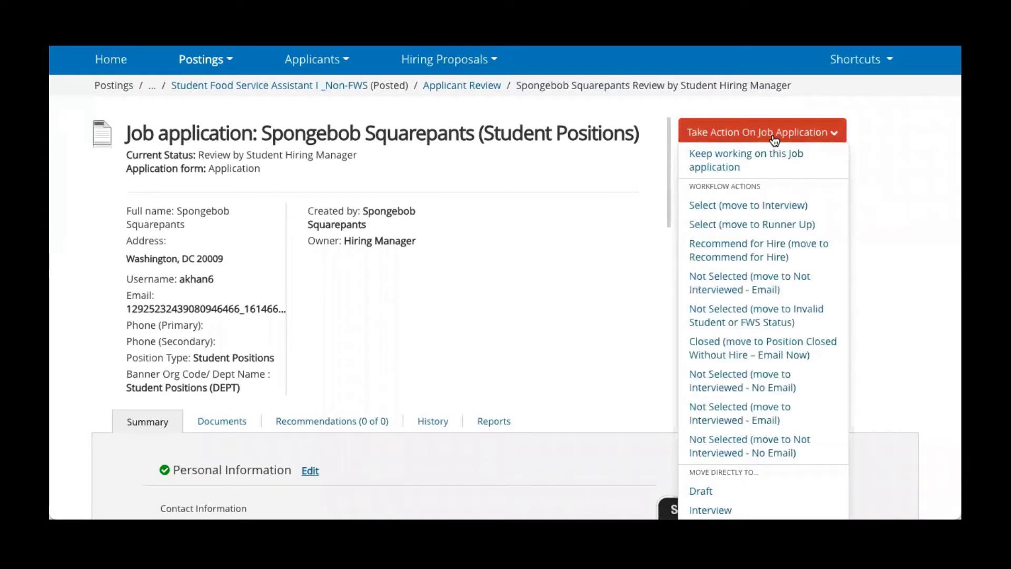
scroll(759, 295, "down", 2)
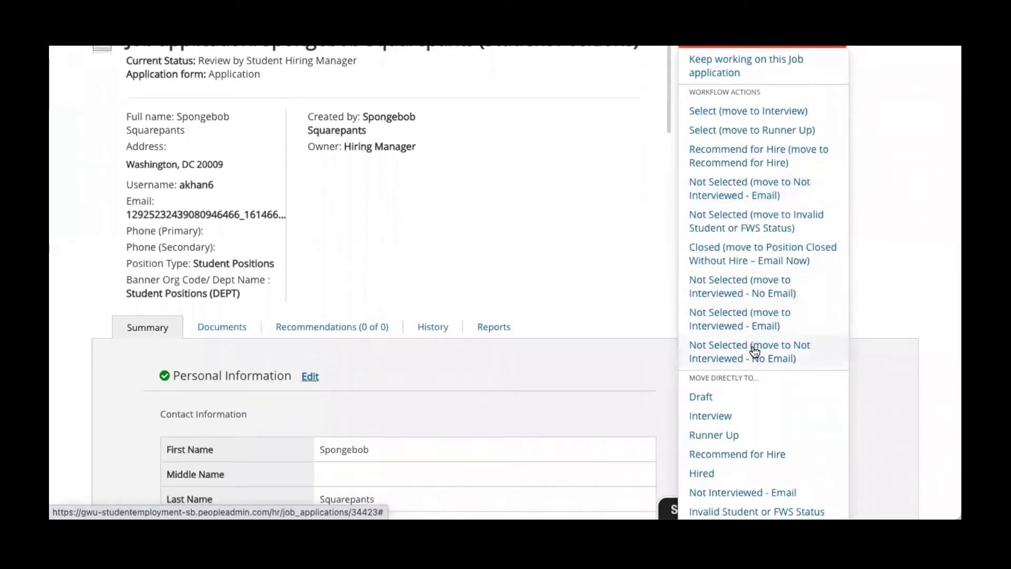
left_click(754, 351)
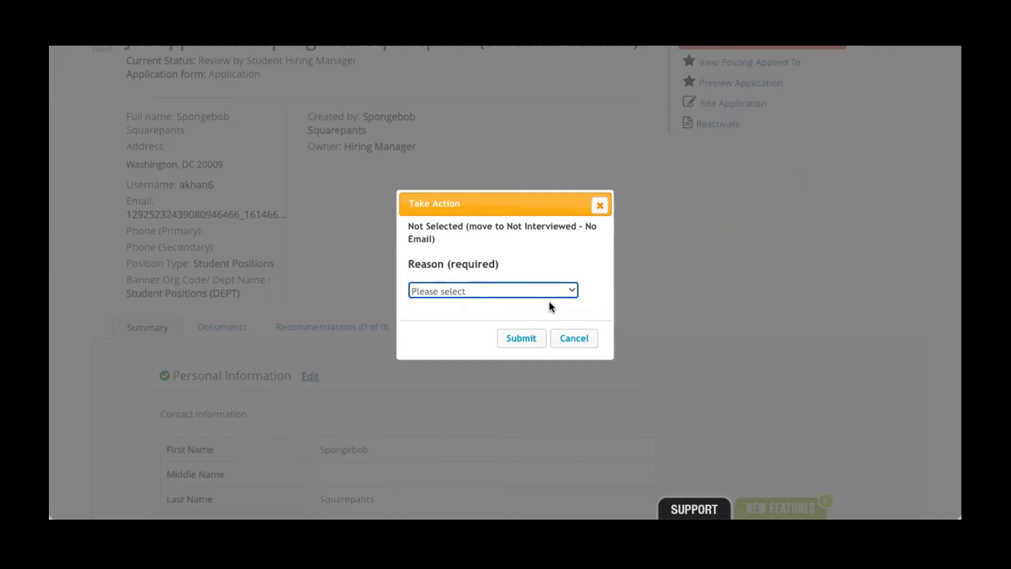
left_click(600, 206)
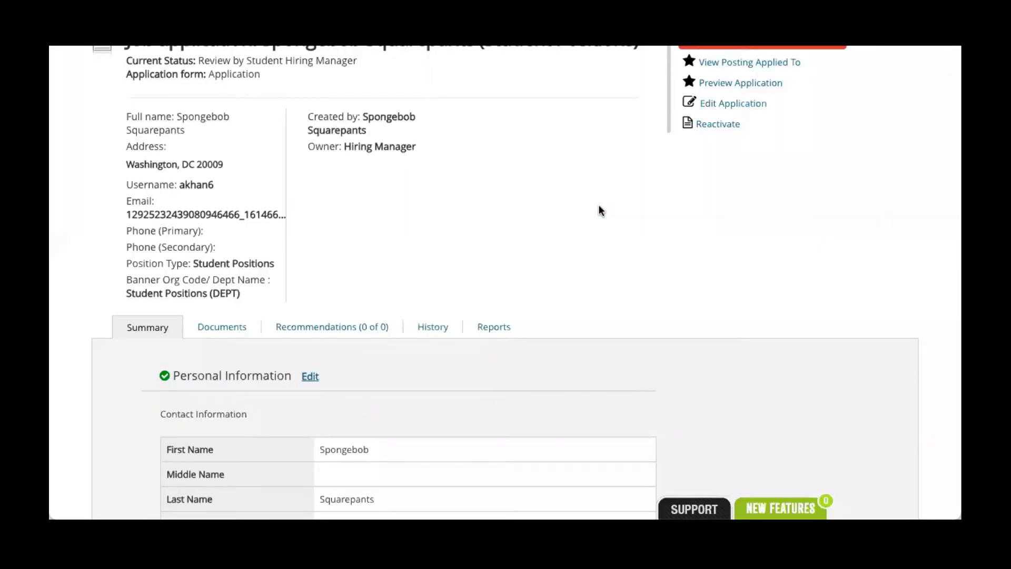
Preview the Not Selected (move to Not Interviewed - Email) action on the job application and close it without submitting
scroll(598, 210, "up", 2)
left_click(713, 116)
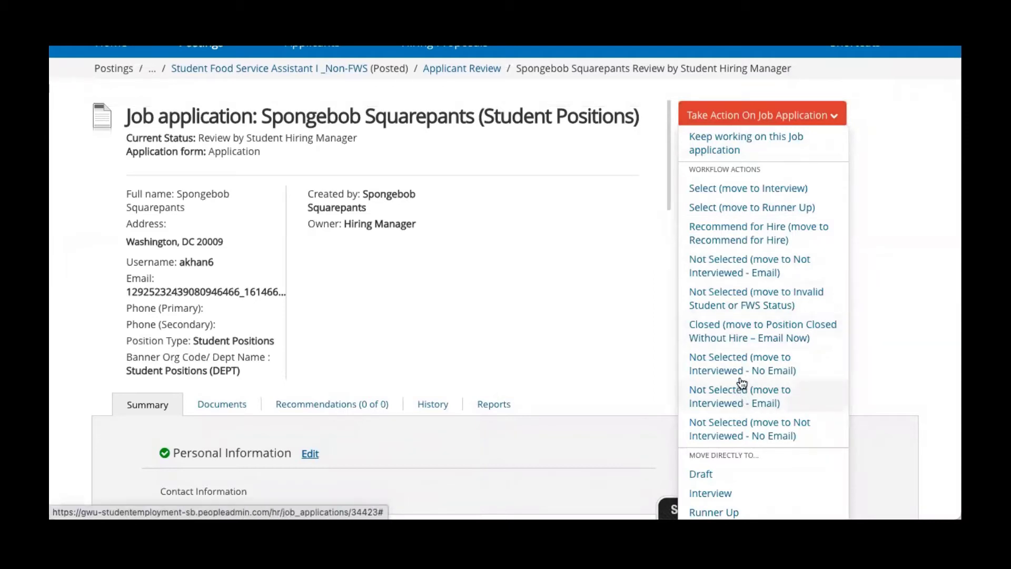
left_click(761, 278)
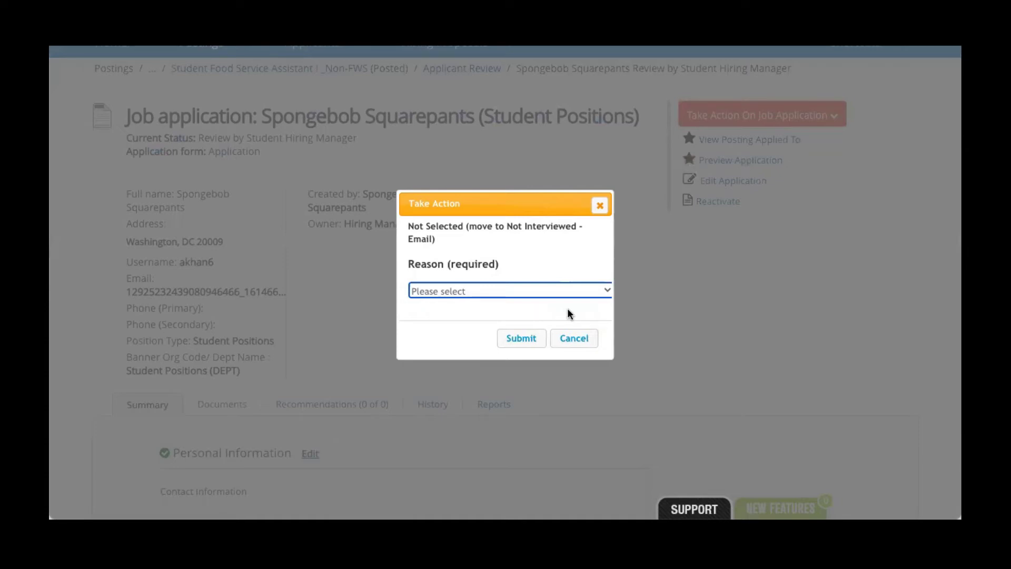
left_click(600, 206)
Preview the Not Selected actions for Interviewed - Email and Interviewed - No Email, dismissing each without choosing a reason
left_click(766, 116)
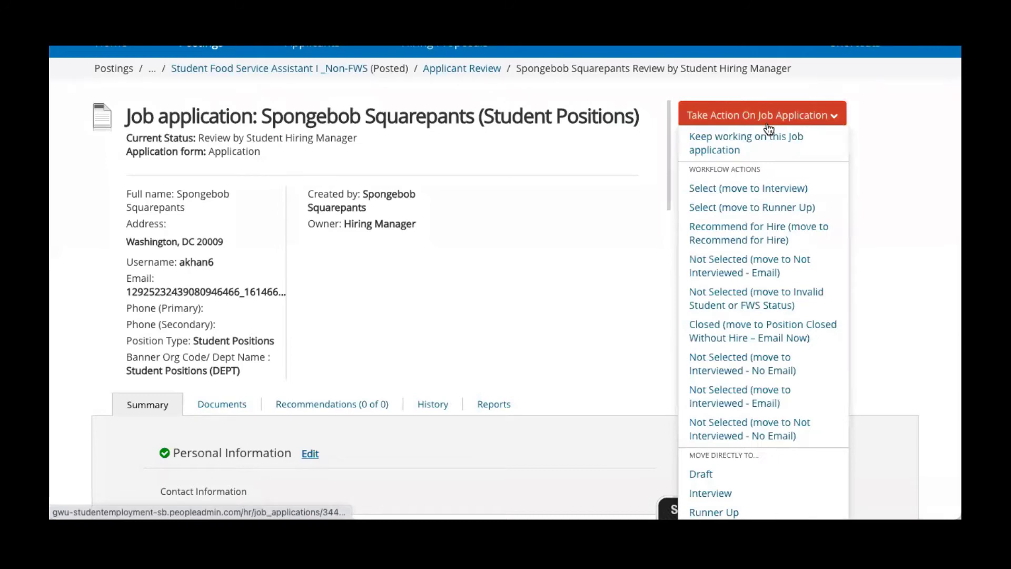
left_click(766, 398)
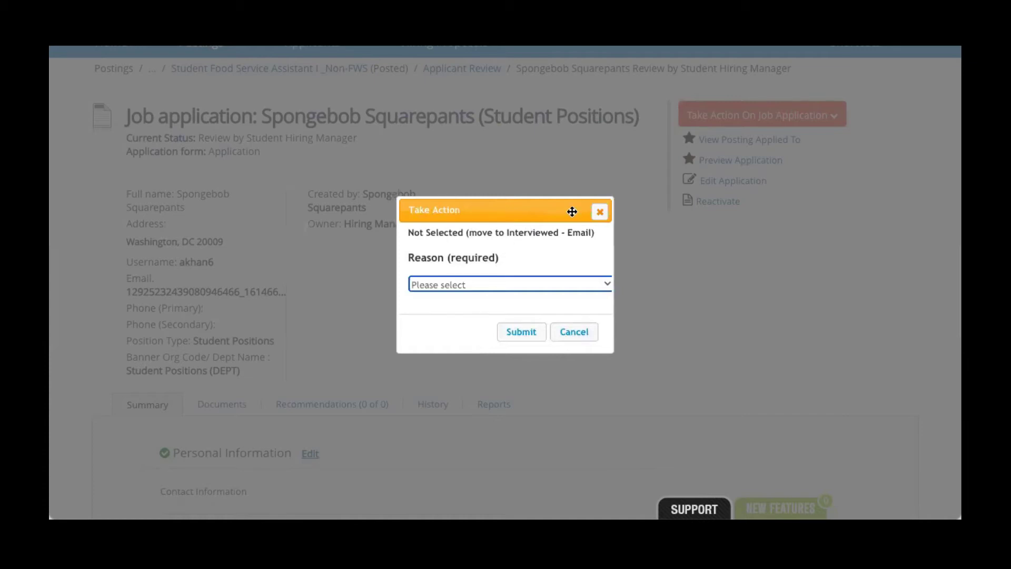
left_click(601, 213)
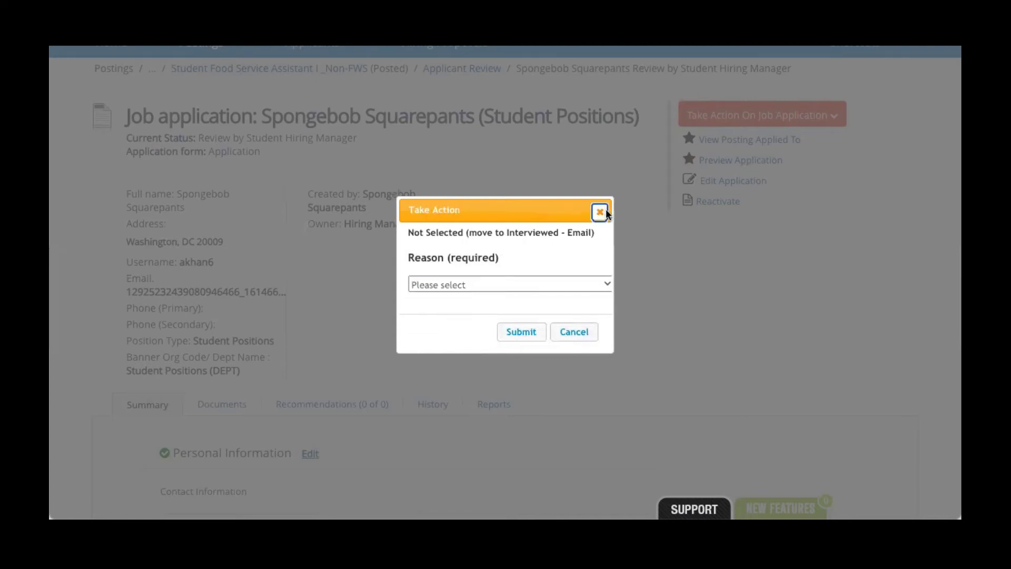
left_click(727, 116)
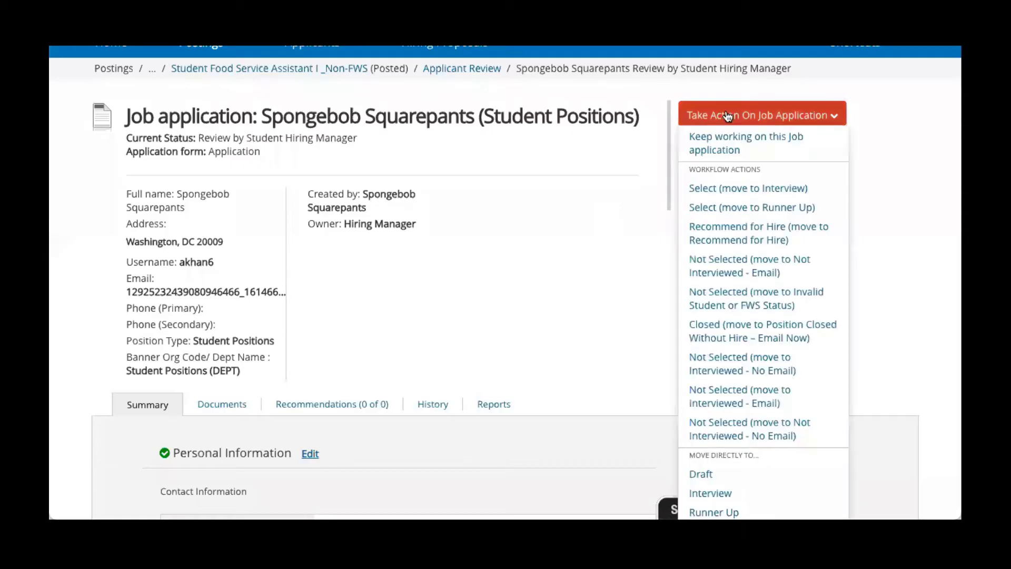
left_click(716, 371)
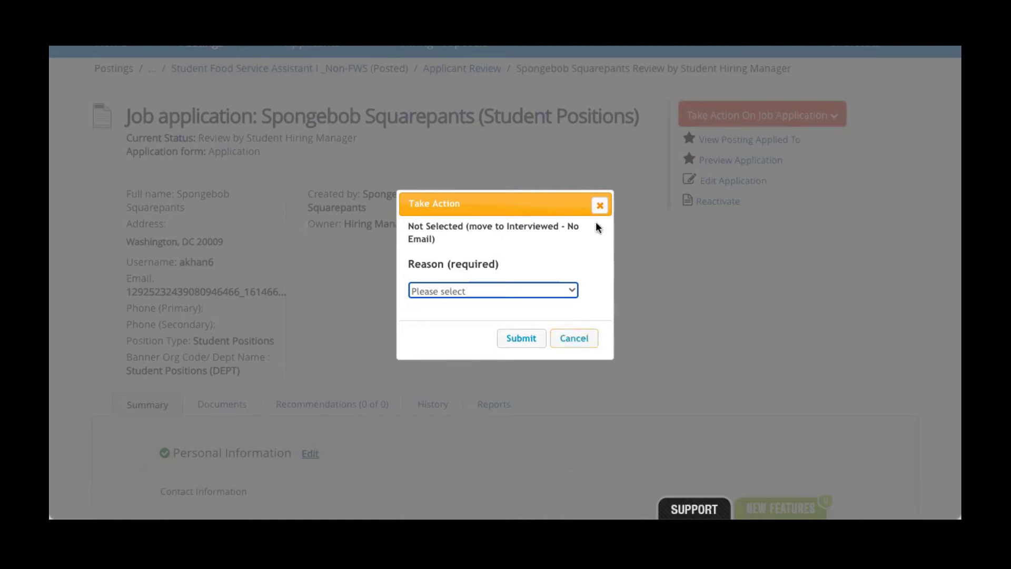
left_click(599, 205)
Preview the Invalid Student or FWS Status and Position Closed Without Hire – Email Now actions, dismissing each without submitting
left_click(721, 124)
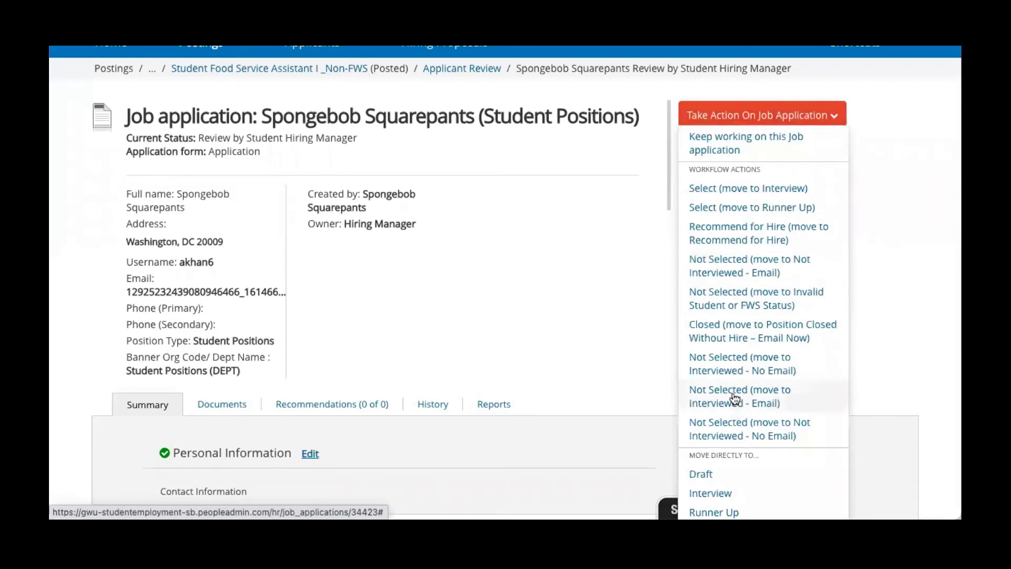
left_click(742, 313)
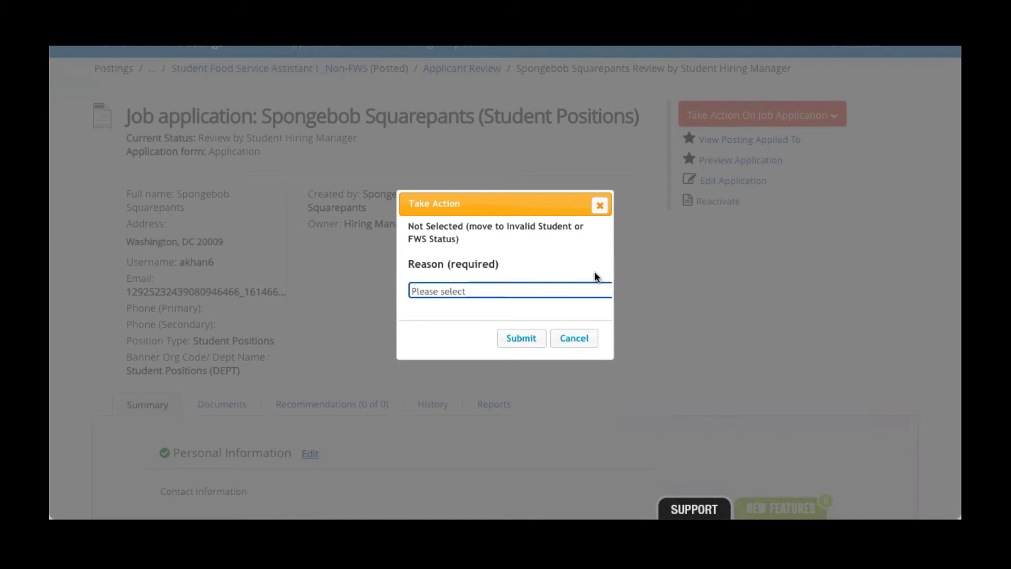
left_click(599, 205)
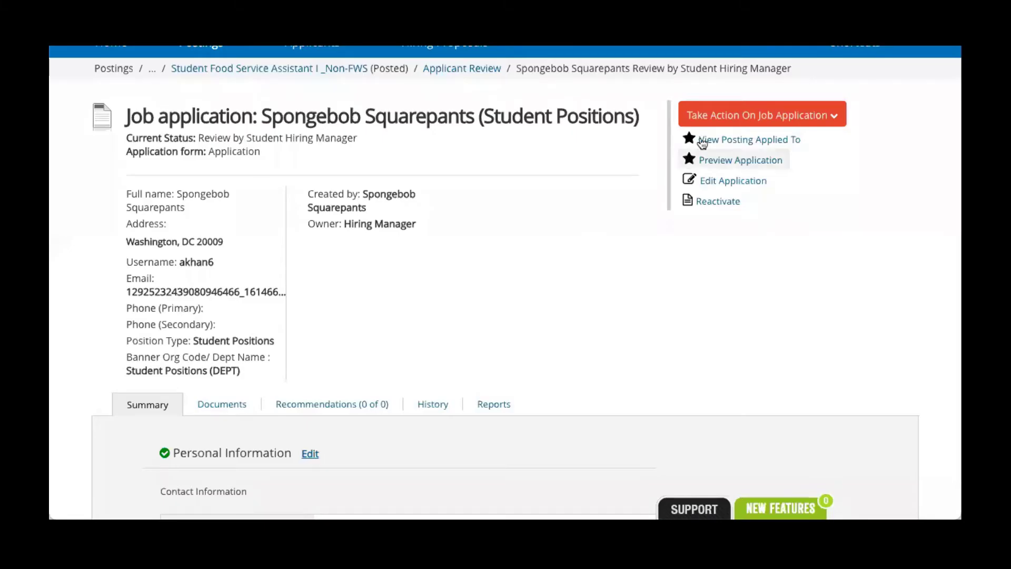
left_click(710, 122)
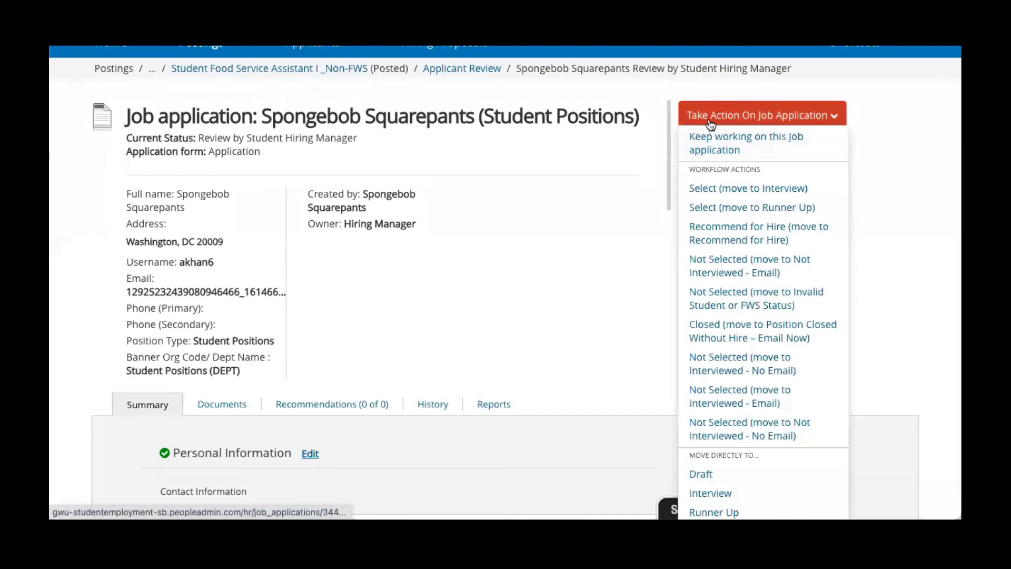
left_click(736, 342)
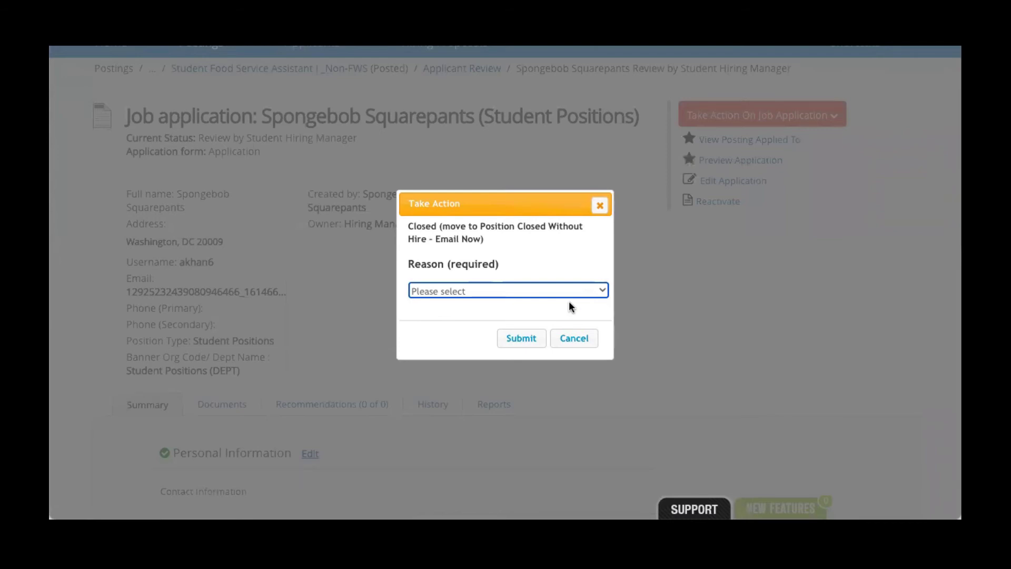
left_click(600, 205)
Preview the Select (move to Runner Up) and Recommend for Hire workflow actions, dismissing each without submitting
left_click(721, 120)
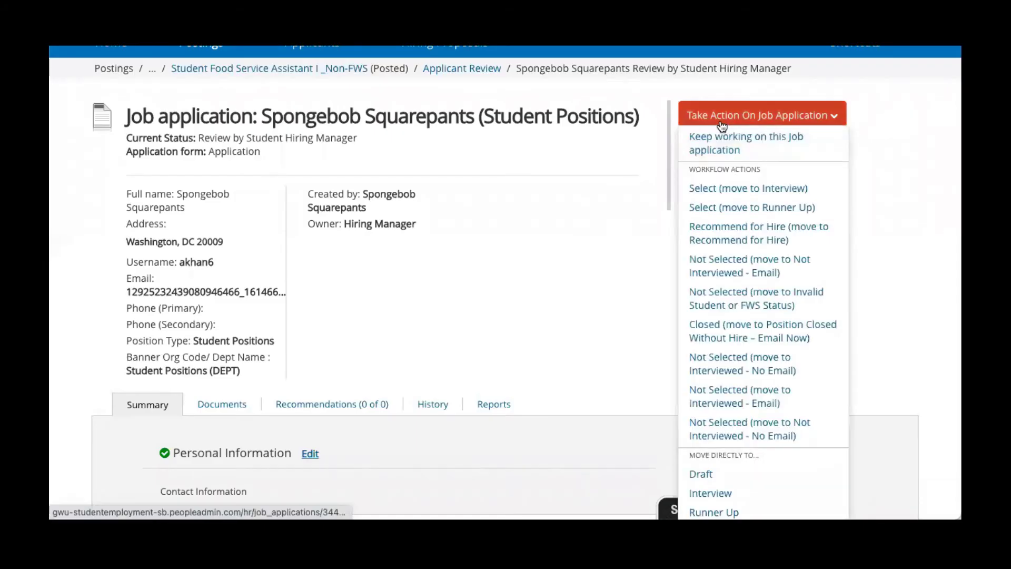
left_click(739, 209)
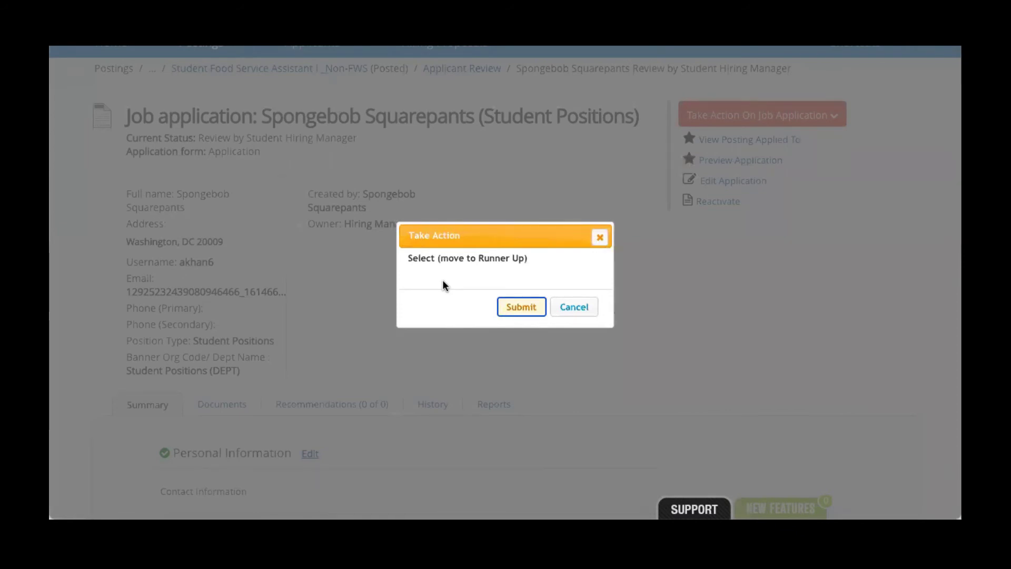
left_click(598, 237)
left_click(744, 124)
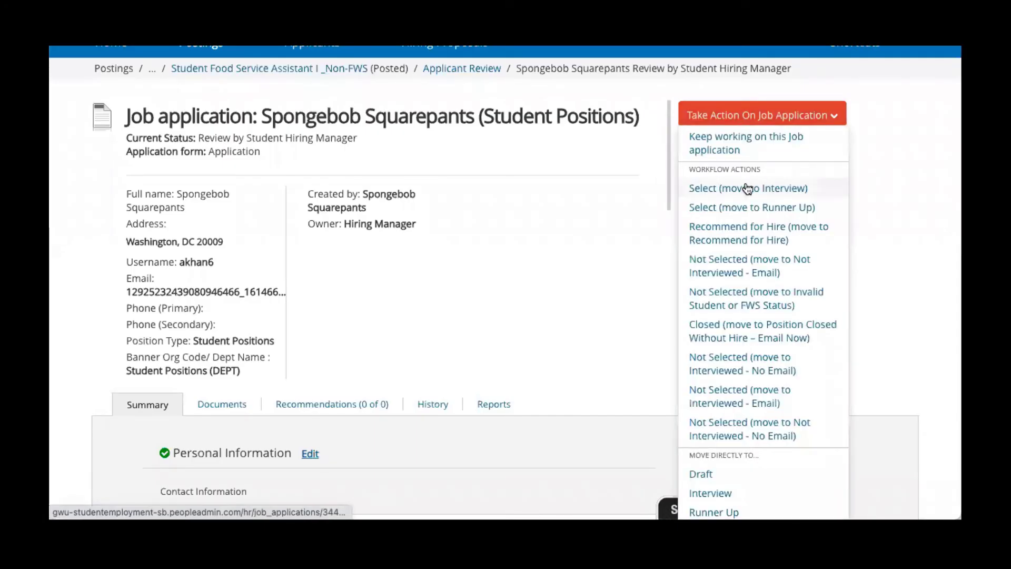
left_click(753, 234)
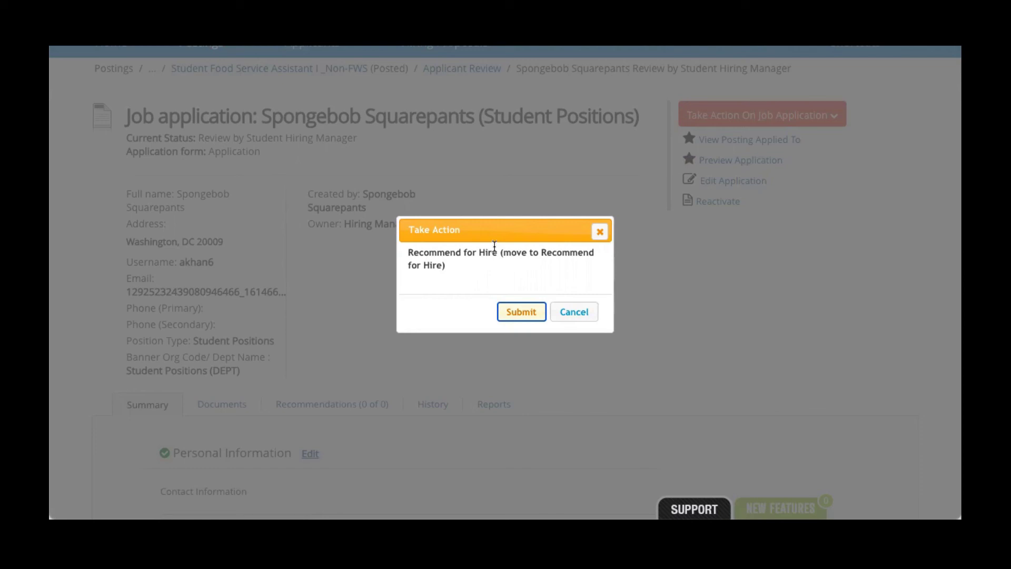
left_click(598, 232)
View the applicants list of the Student Food Service Assistant I posting and highlight the Workflow State (Internal) column heading
left_click(741, 38)
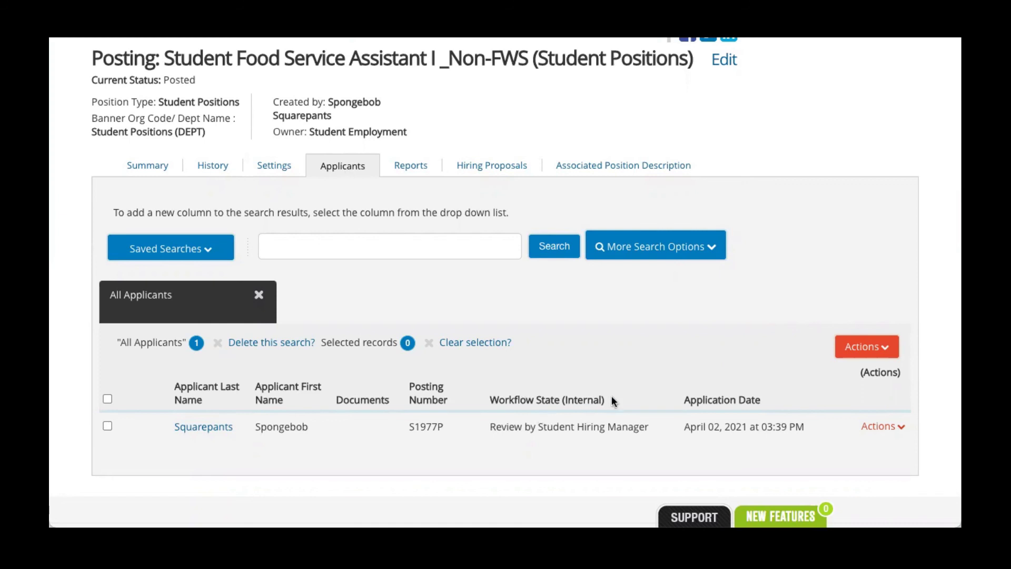
left_click_drag(618, 397, 480, 403)
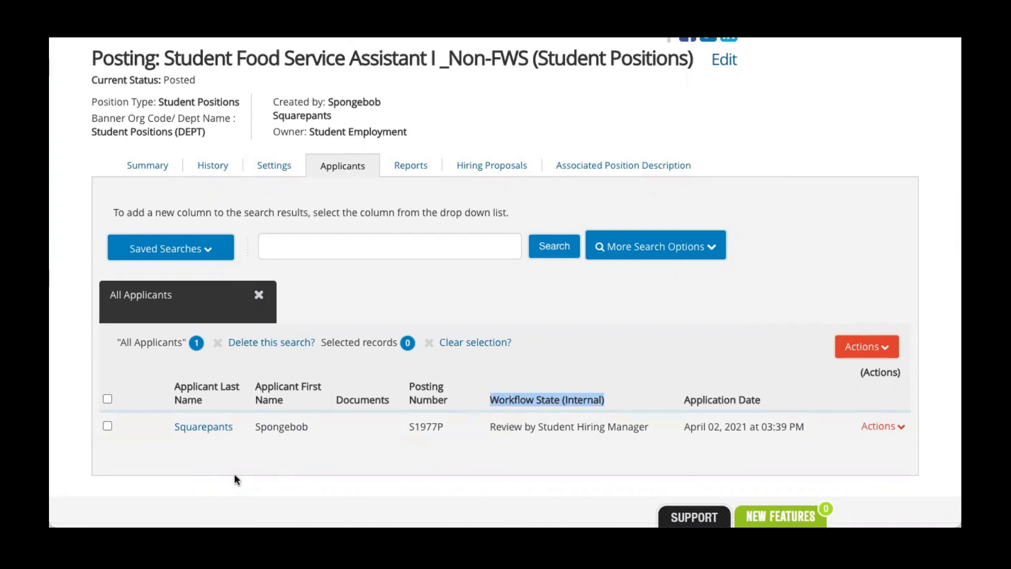
Open the listed applicant's job application and review its history of emails and status changes
left_click(202, 432)
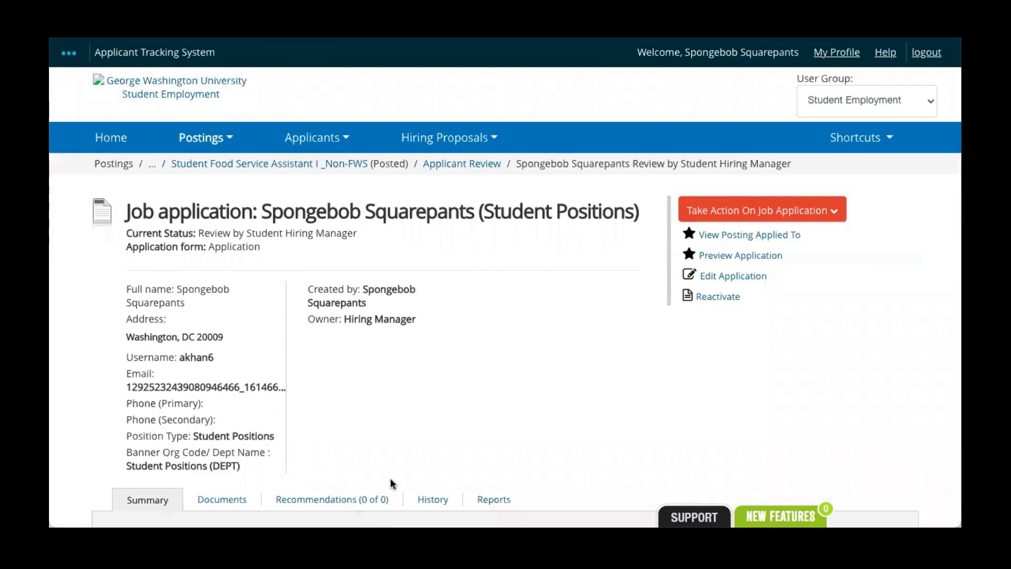
left_click(431, 501)
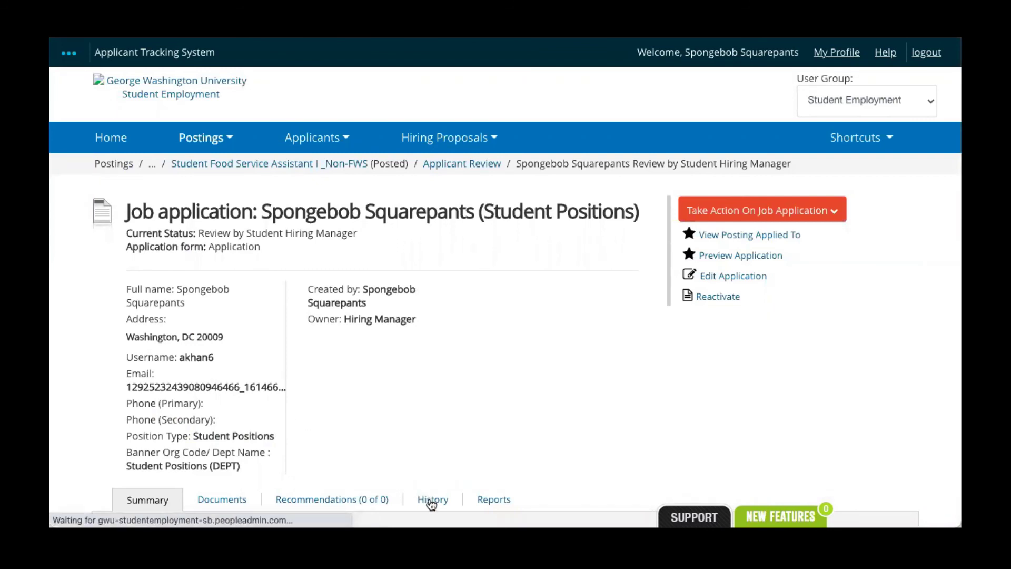
scroll(431, 503, "down", 3)
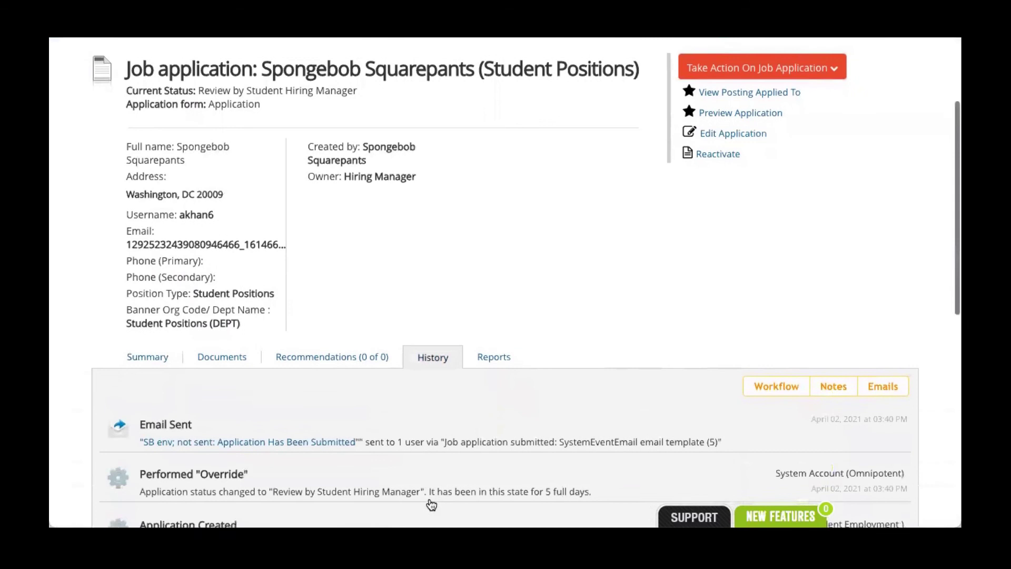
scroll(432, 503, "down", 2)
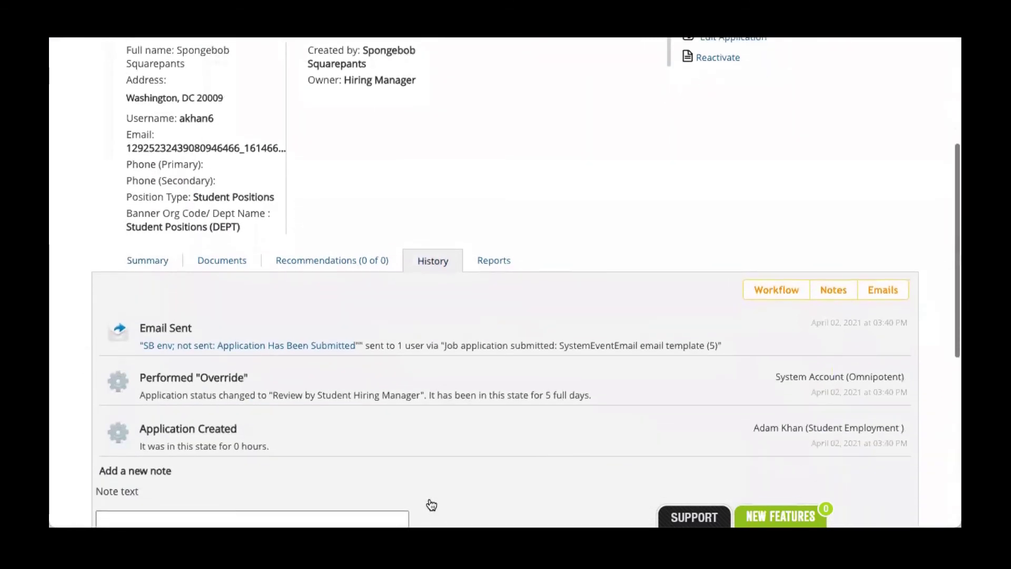
scroll(432, 505, "up", 1)
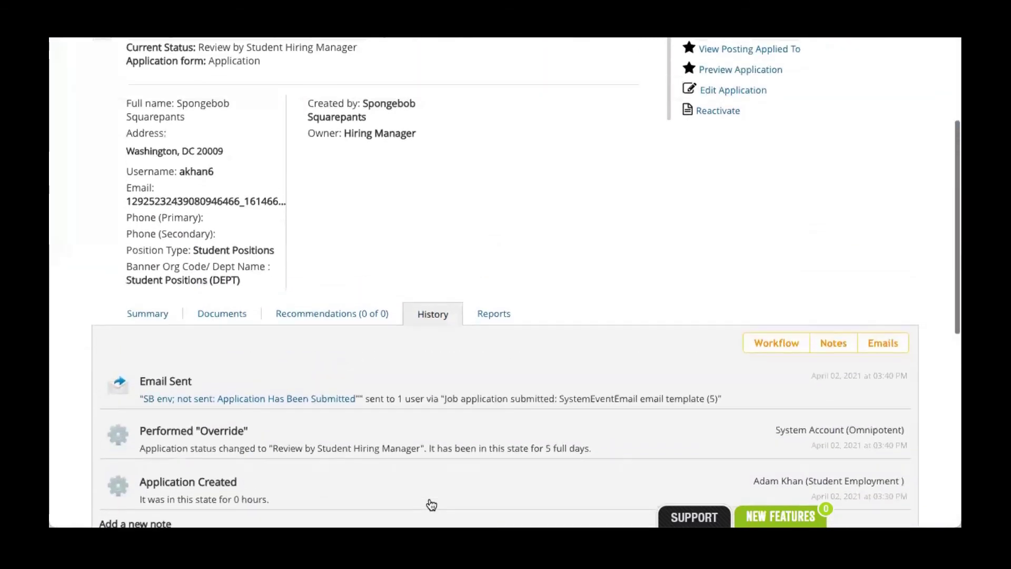
scroll(431, 505, "up", 4)
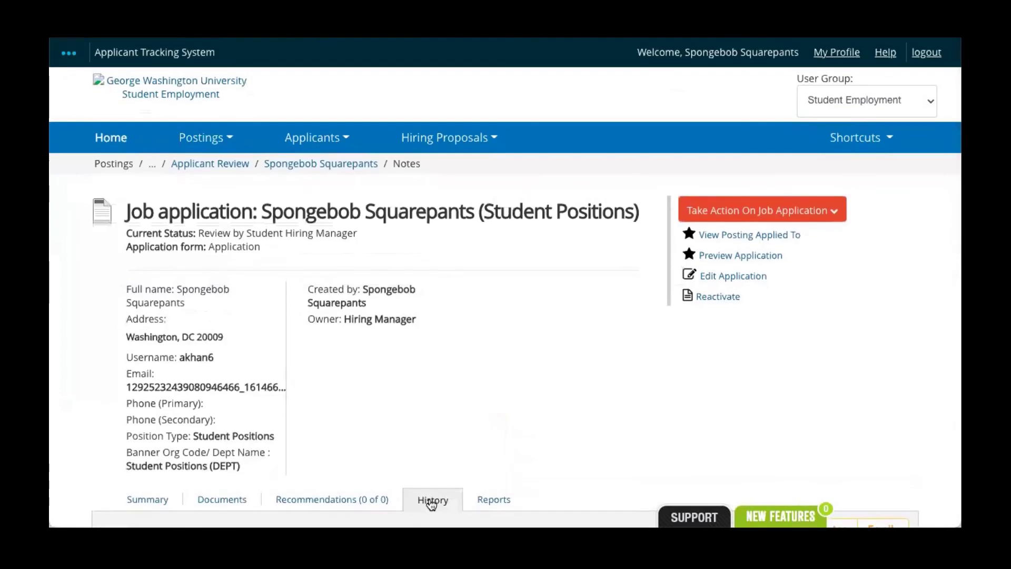